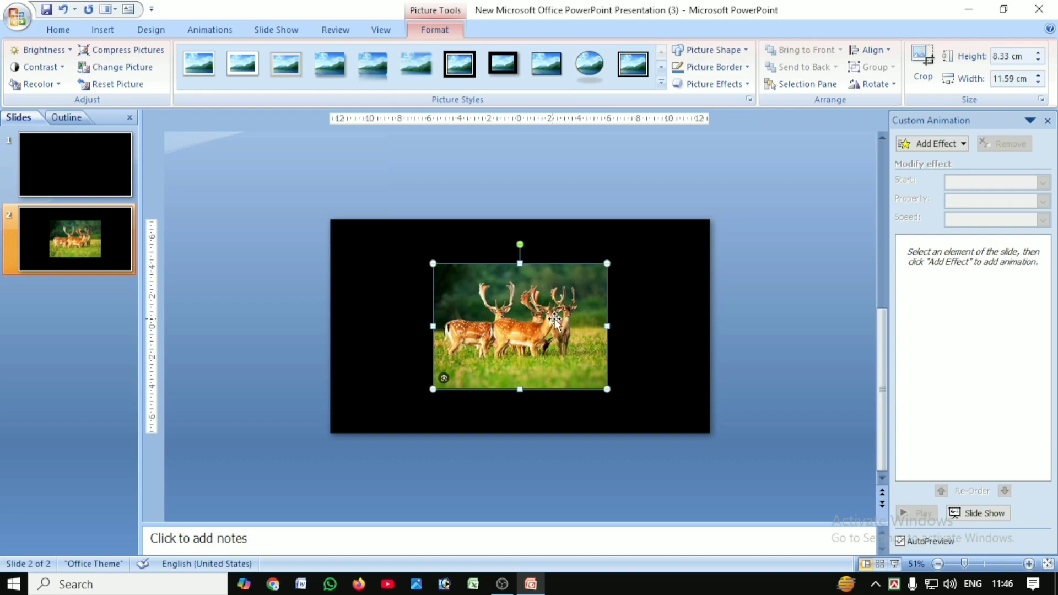
- Crop the bottom of the deer picture on slide 2 to a height of 7.13 cm and shift the picture slightly left
{"action": "left_click", "coordinate": [924, 71]}
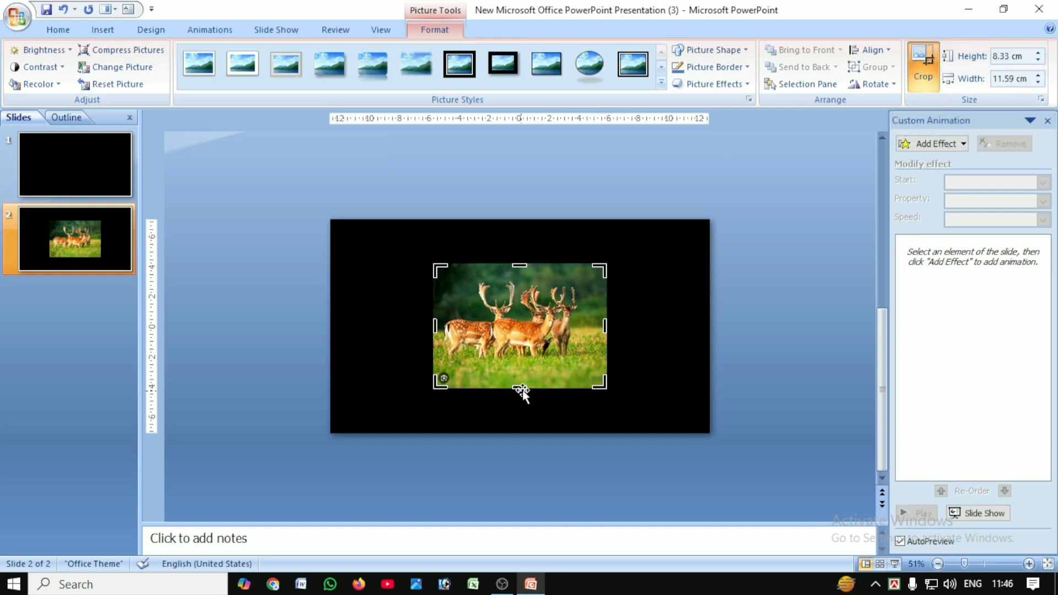
{"action": "left_click_drag", "start_coordinate": [520, 388], "coordinate": [522, 372]}
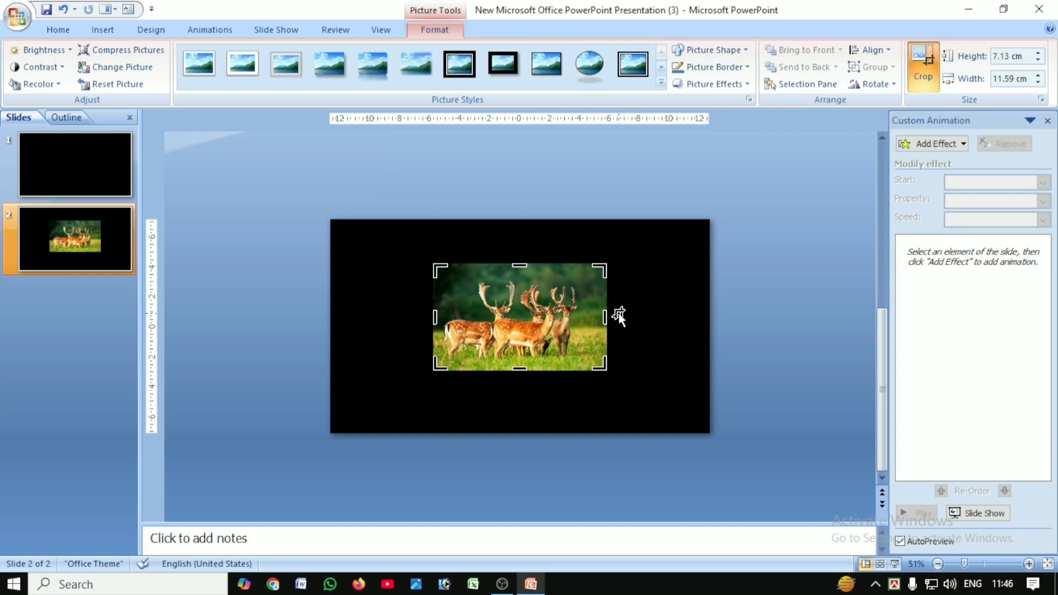
{"action": "left_click_drag", "start_coordinate": [590, 322], "coordinate": [577, 325]}
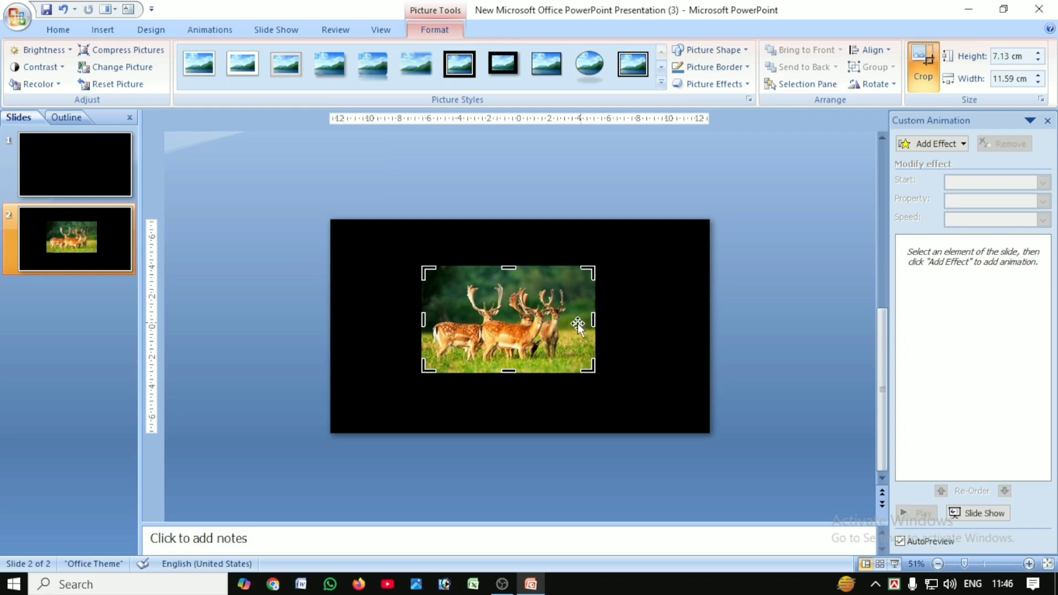
{"action": "left_click", "coordinate": [924, 76]}
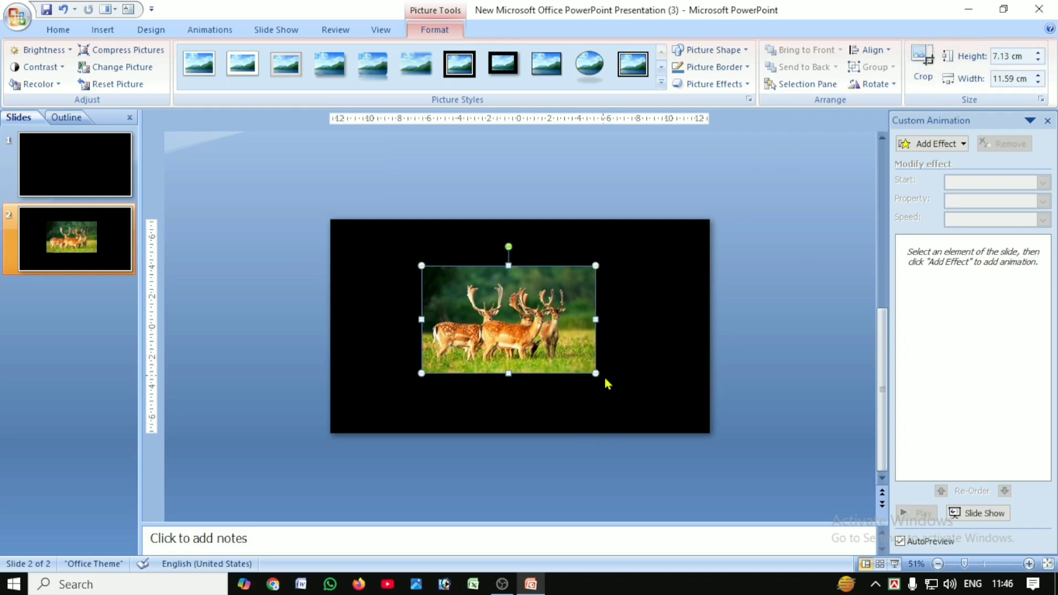
- Enlarge and stretch the deer picture to cover the whole slide, 14.29 cm high and 25.4 cm wide
{"action": "left_click_drag", "start_coordinate": [595, 374], "coordinate": [711, 444]}
{"action": "left_click_drag", "start_coordinate": [666, 414], "coordinate": [574, 366]}
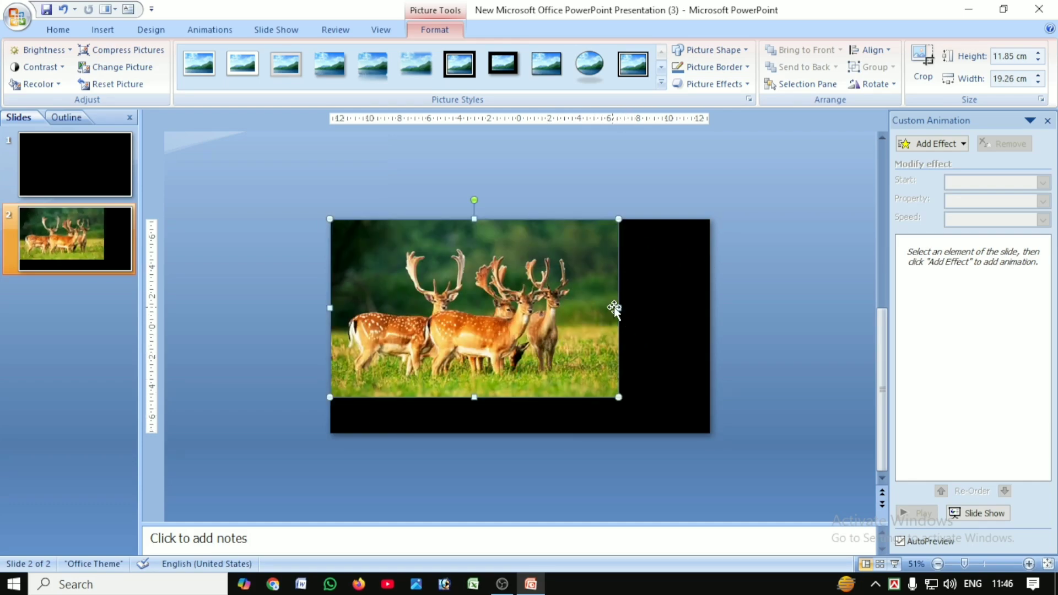
{"action": "left_click_drag", "start_coordinate": [615, 307], "coordinate": [710, 309]}
{"action": "left_click_drag", "start_coordinate": [519, 398], "coordinate": [520, 433]}
{"action": "left_click", "coordinate": [728, 388]}
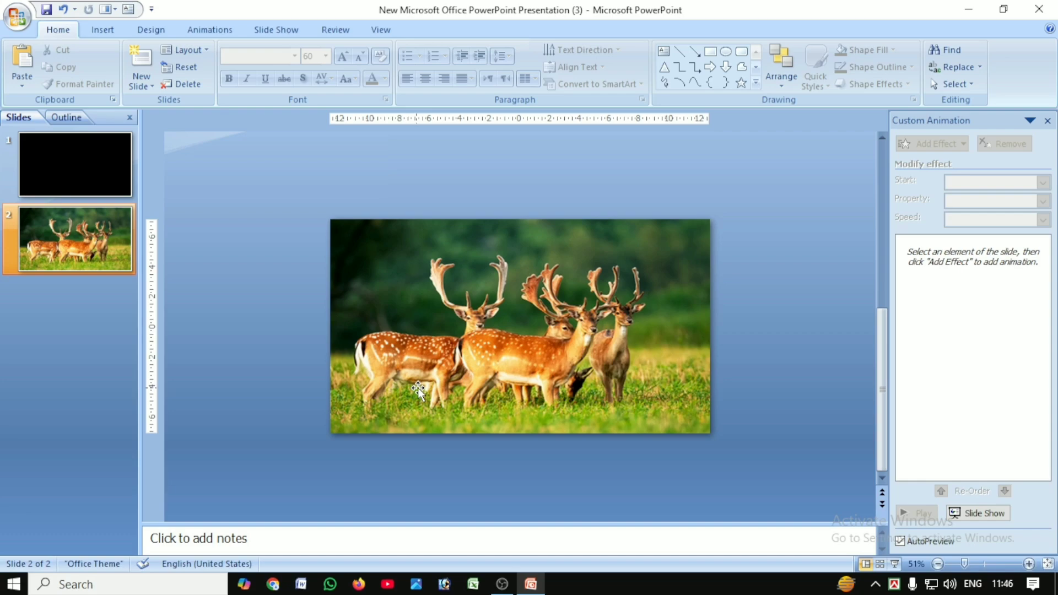
- Apply the Wipe Down transition to slide 2 and preview it
{"action": "left_click", "coordinate": [480, 361]}
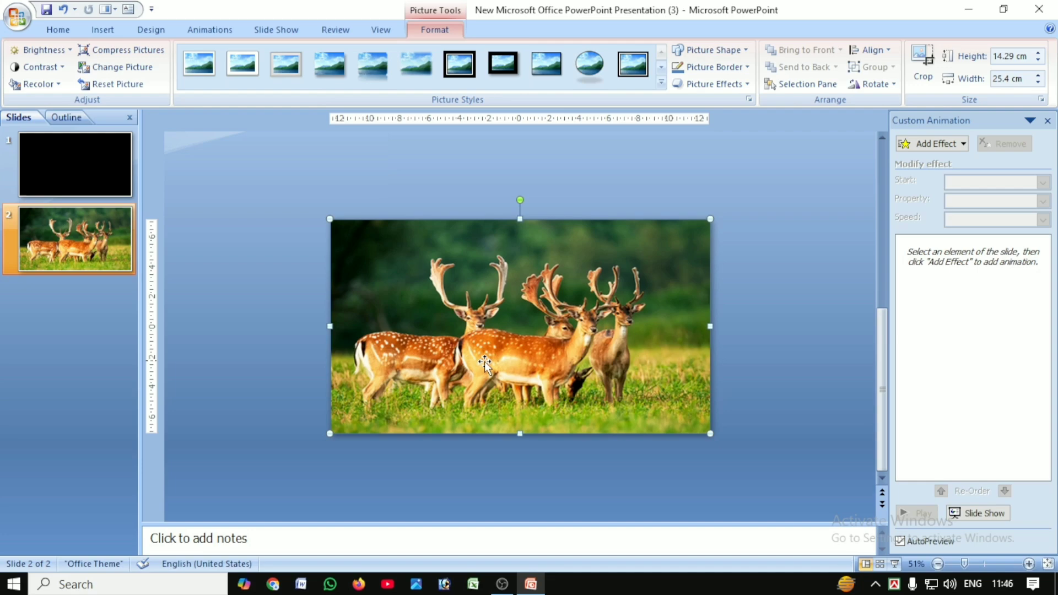
{"action": "left_click", "coordinate": [197, 33]}
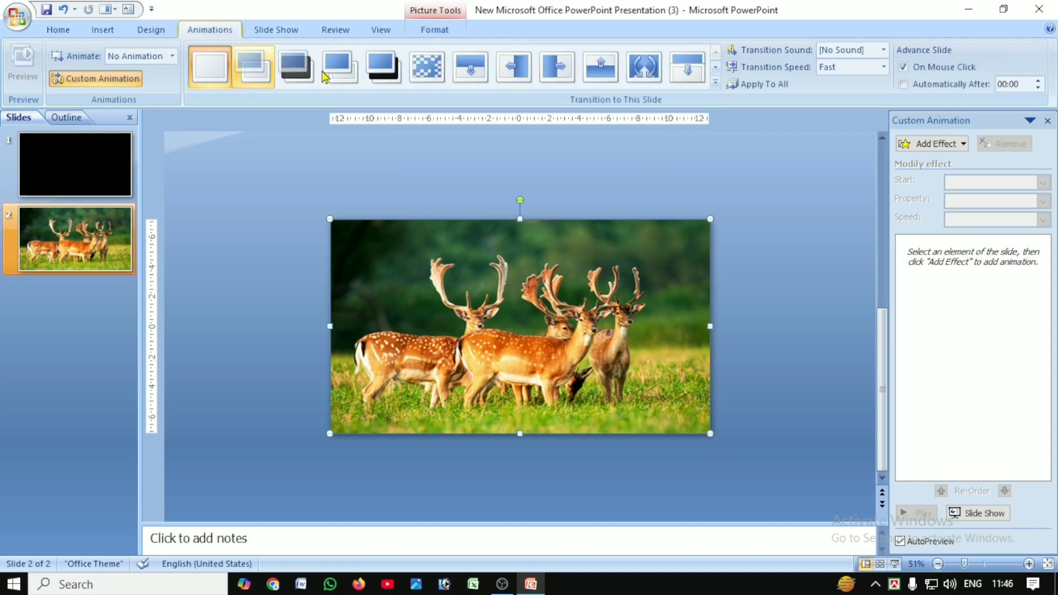
{"action": "left_click", "coordinate": [716, 85]}
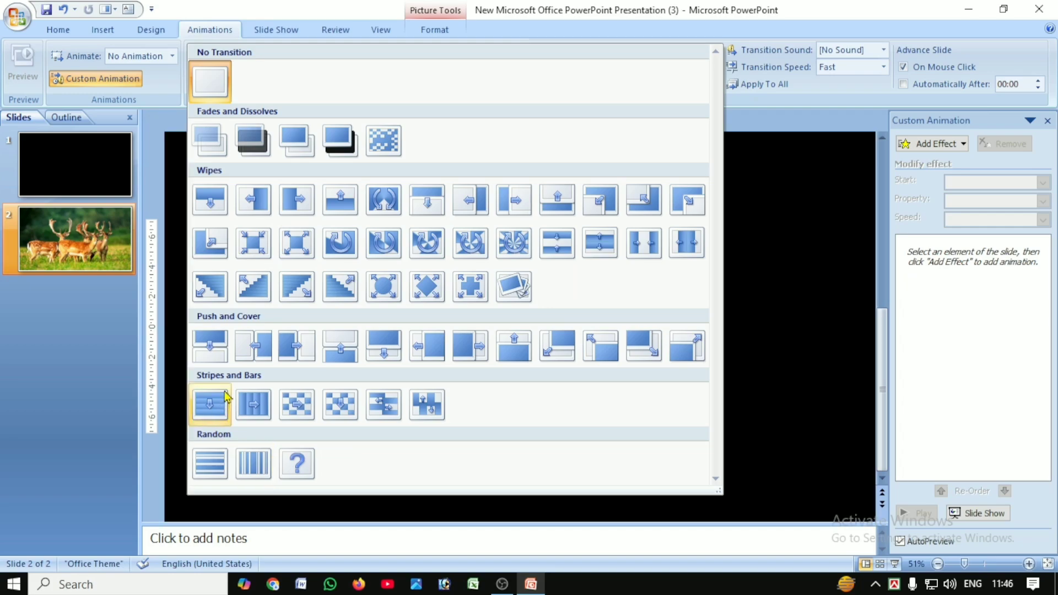
{"action": "left_click", "coordinate": [210, 199]}
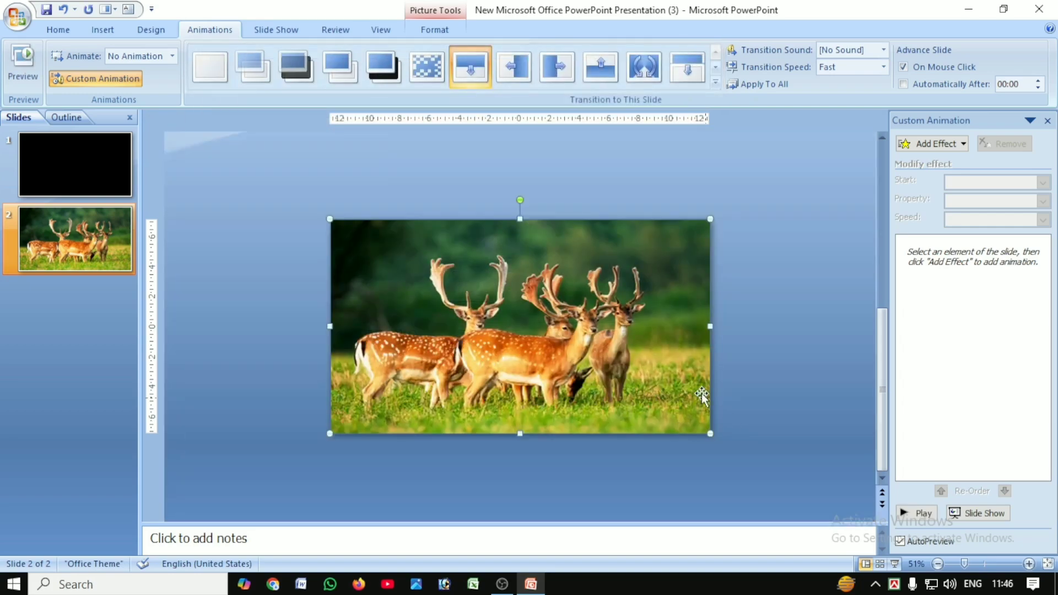
{"action": "left_click", "coordinate": [918, 513]}
{"action": "left_click", "coordinate": [911, 515]}
- Try the Dissolve transition on slide 2 with previews, and switch back to Wipe Down
{"action": "left_click", "coordinate": [427, 67]}
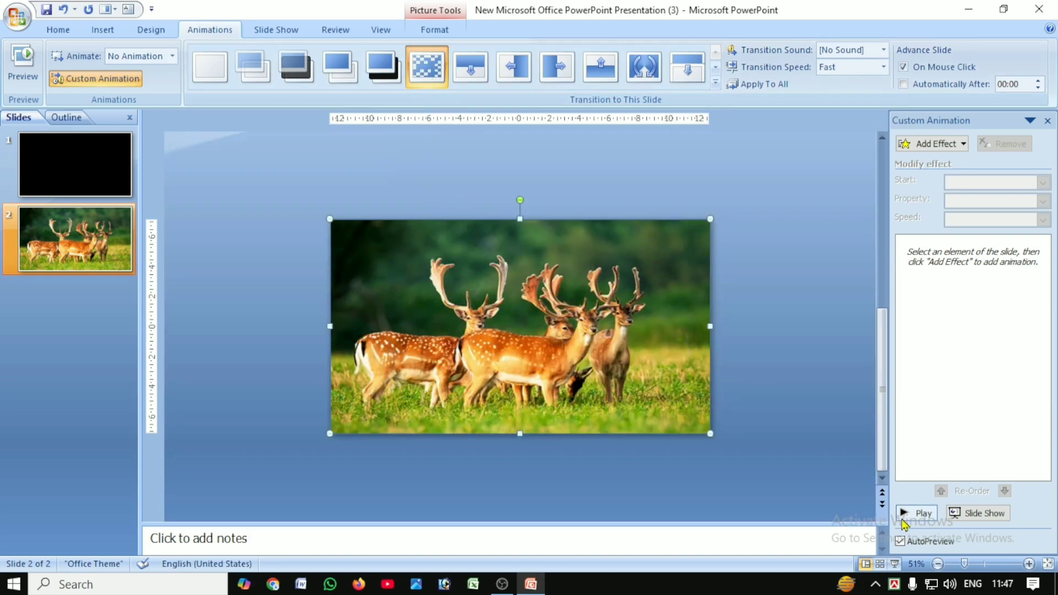
{"action": "left_click", "coordinate": [903, 519]}
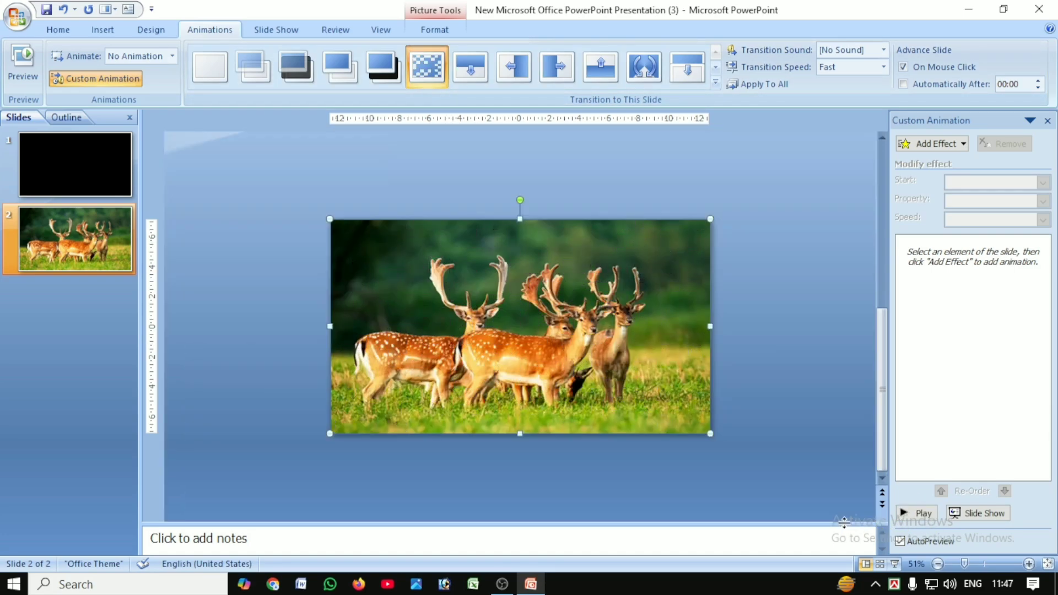
{"action": "left_click", "coordinate": [906, 518]}
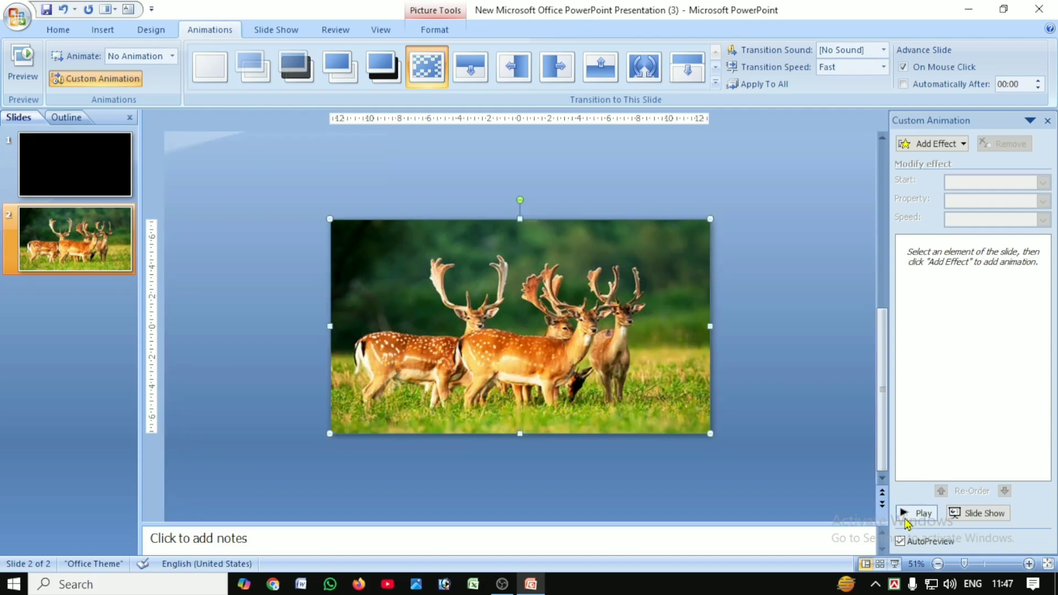
{"action": "left_click", "coordinate": [906, 518]}
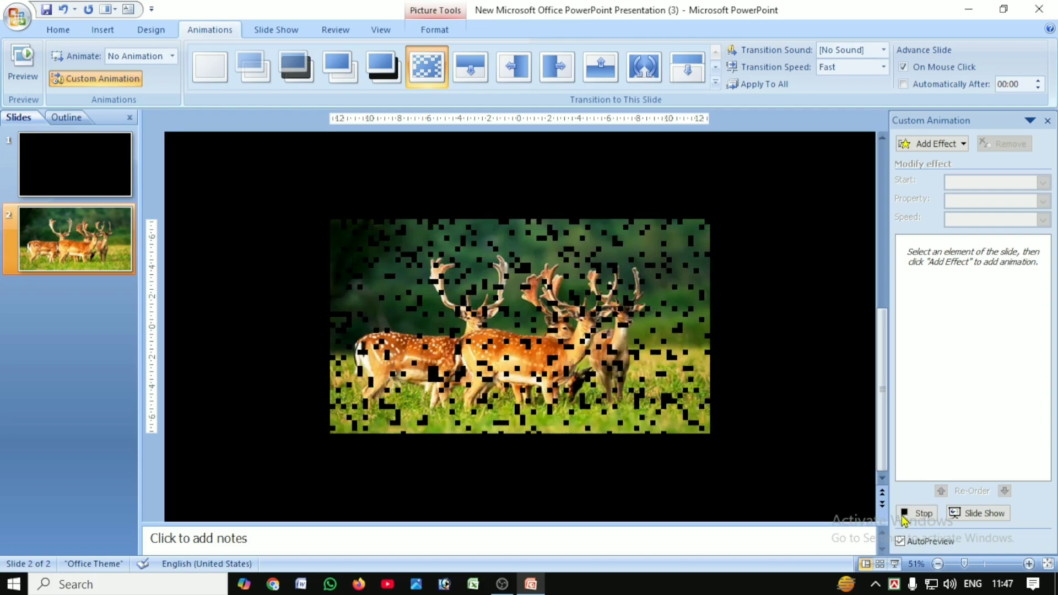
{"action": "left_click", "coordinate": [472, 76]}
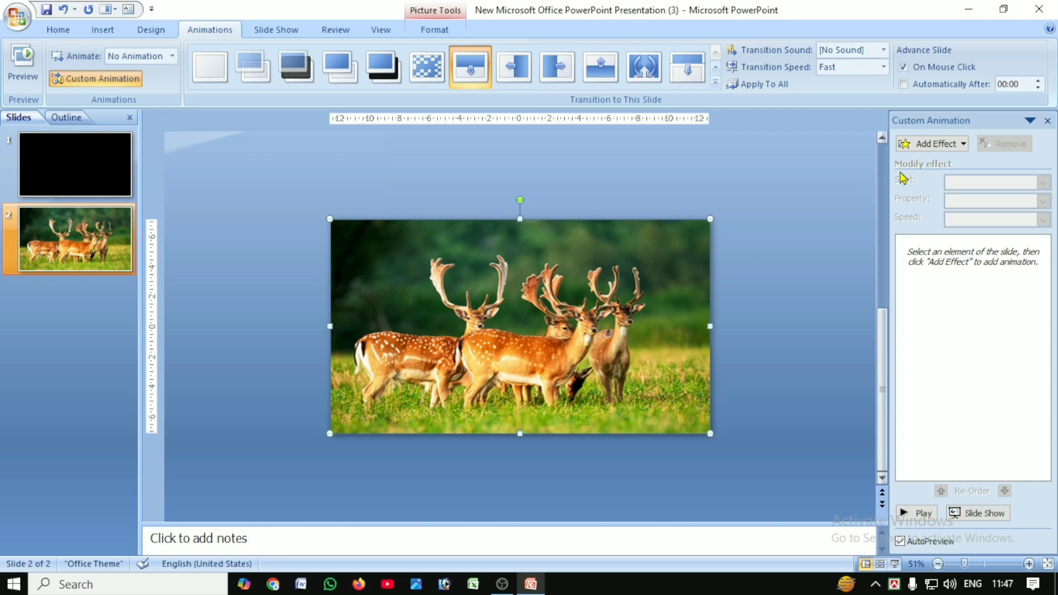
- Add an Up motion path animation to the deer picture
{"action": "left_click", "coordinate": [959, 147]}
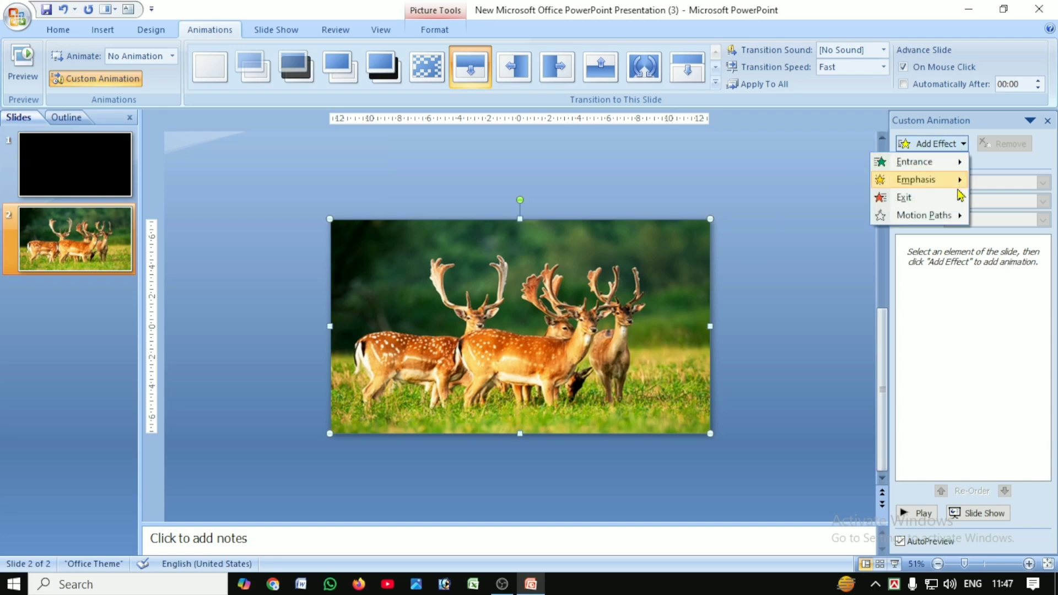
{"action": "mouse_move", "coordinate": [955, 222]}
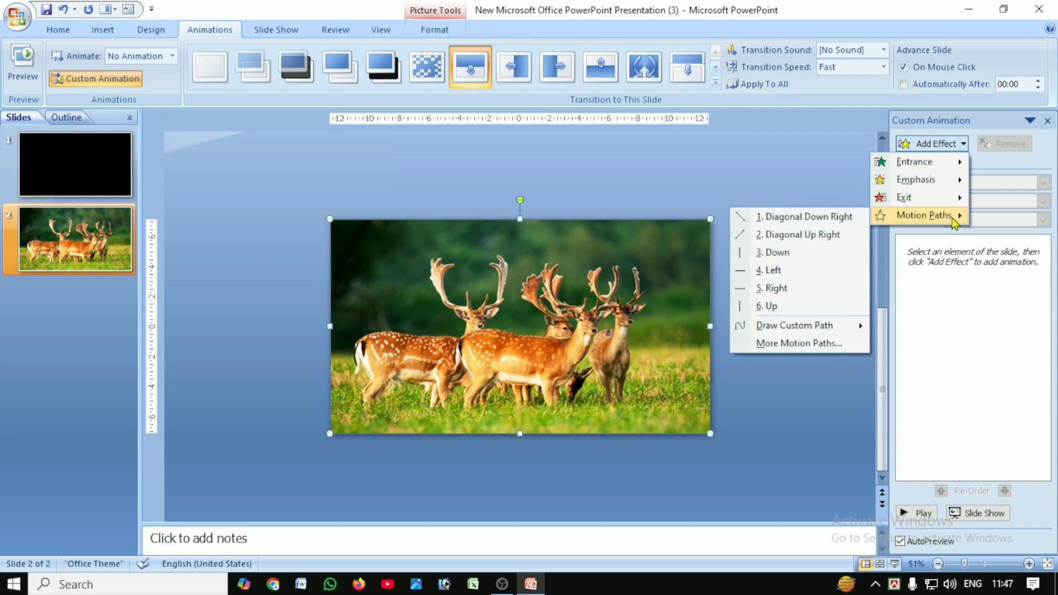
{"action": "left_click", "coordinate": [770, 307]}
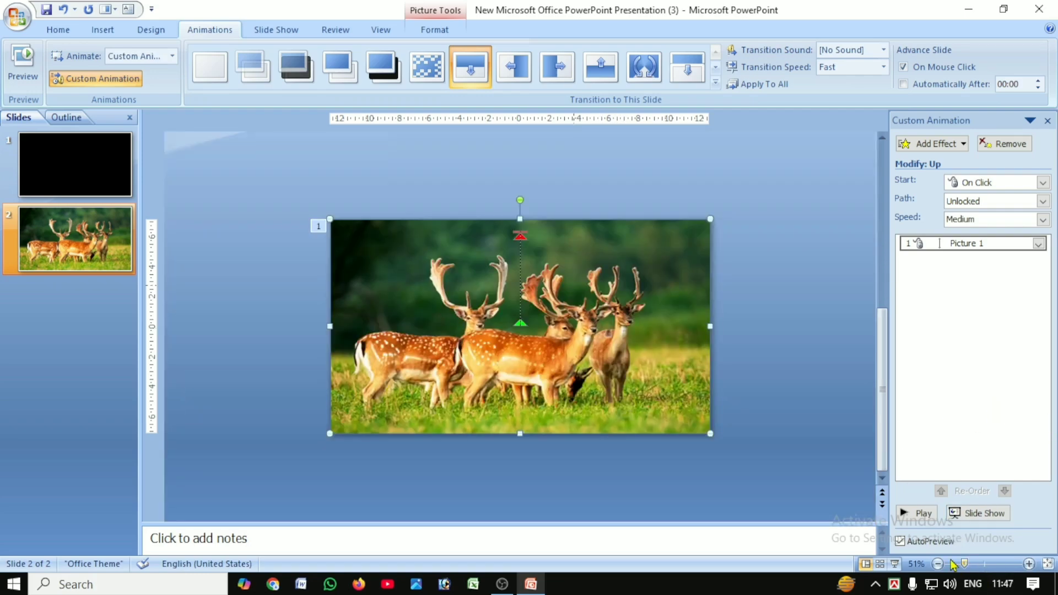
- Move the deer picture below the slide, extend its motion path to end at the slide's centre, and preview the animation
{"action": "left_click", "coordinate": [954, 563]}
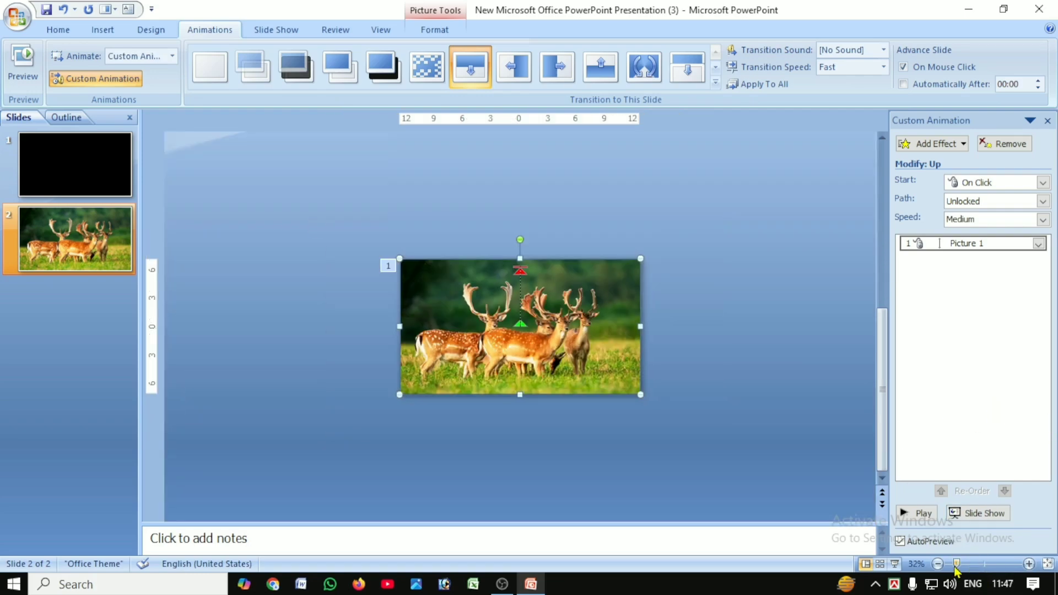
{"action": "left_click_drag", "start_coordinate": [584, 322], "coordinate": [584, 472]}
{"action": "left_click", "coordinate": [522, 389]}
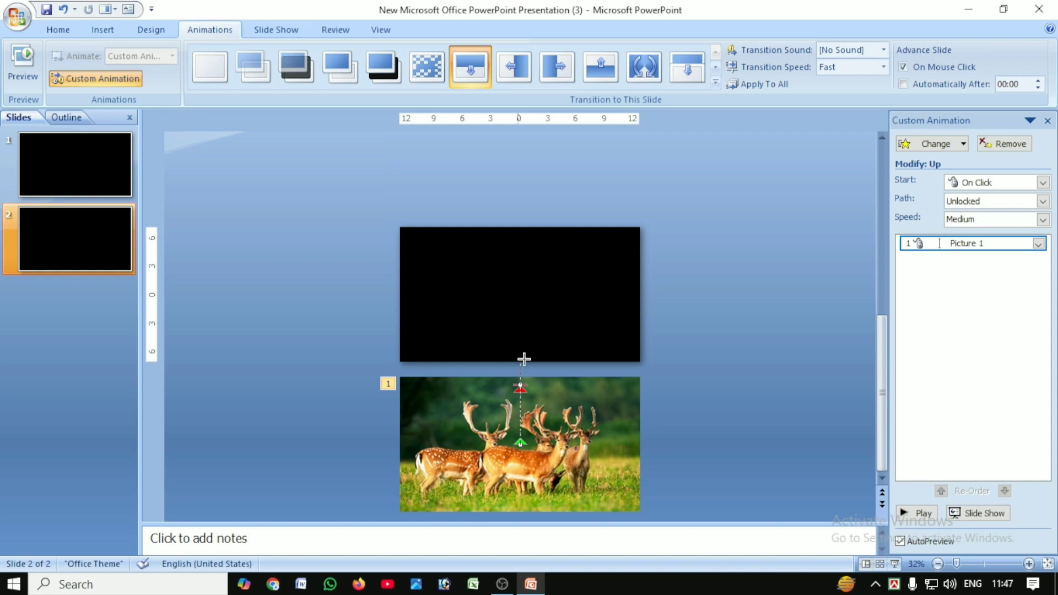
{"action": "left_click_drag", "start_coordinate": [524, 290], "coordinate": [524, 291]}
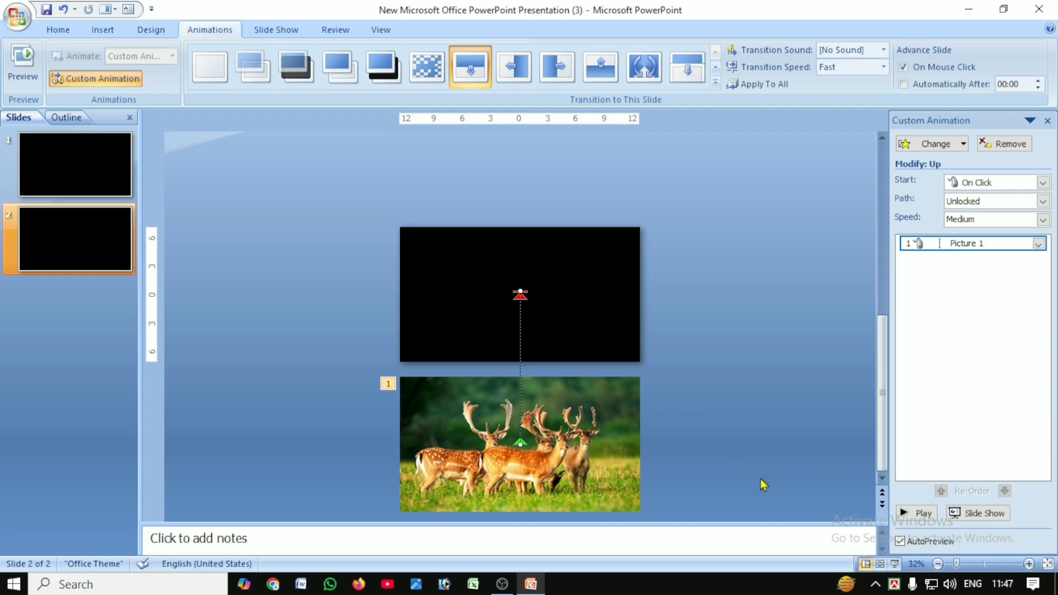
{"action": "left_click", "coordinate": [916, 513]}
- Undo the motion path and picture move, and shrink the deer picture to about two thirds of the slide's width
{"action": "left_click", "coordinate": [64, 10]}
{"action": "left_click", "coordinate": [64, 9]}
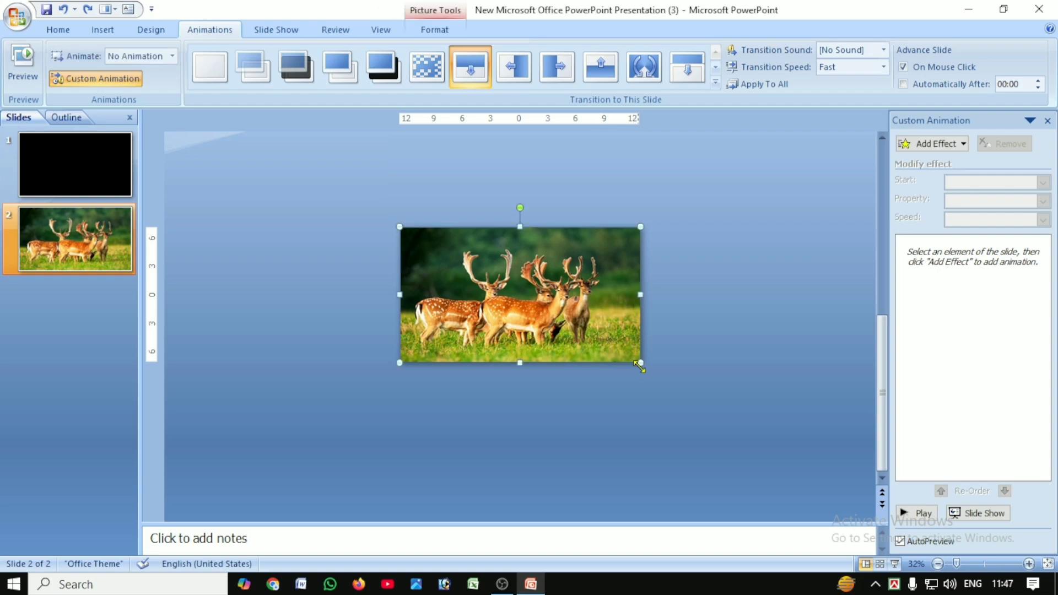
{"action": "left_click_drag", "start_coordinate": [638, 361], "coordinate": [575, 314]}
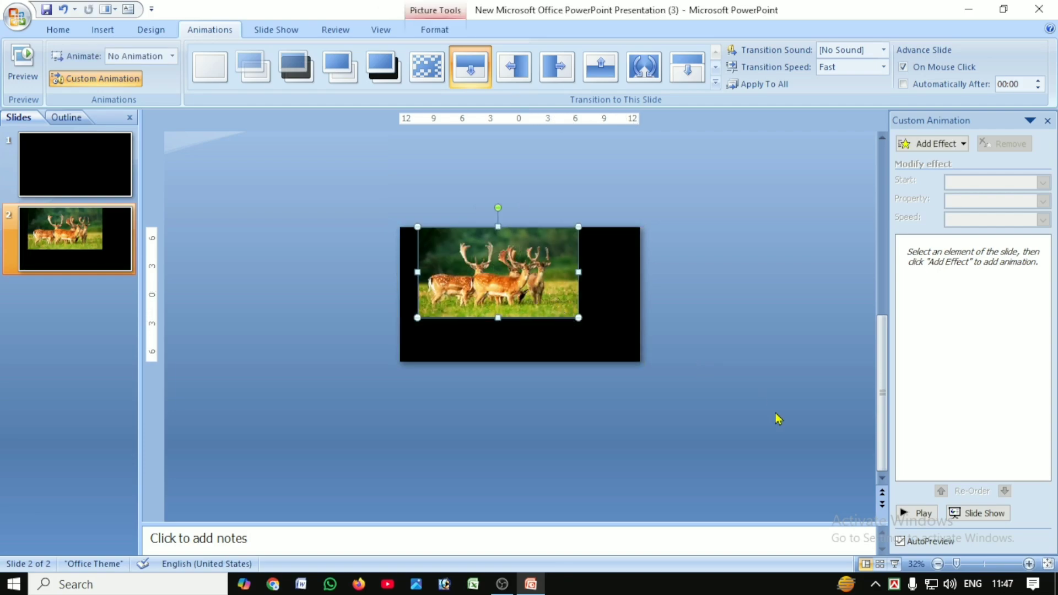
{"action": "left_click", "coordinate": [910, 510]}
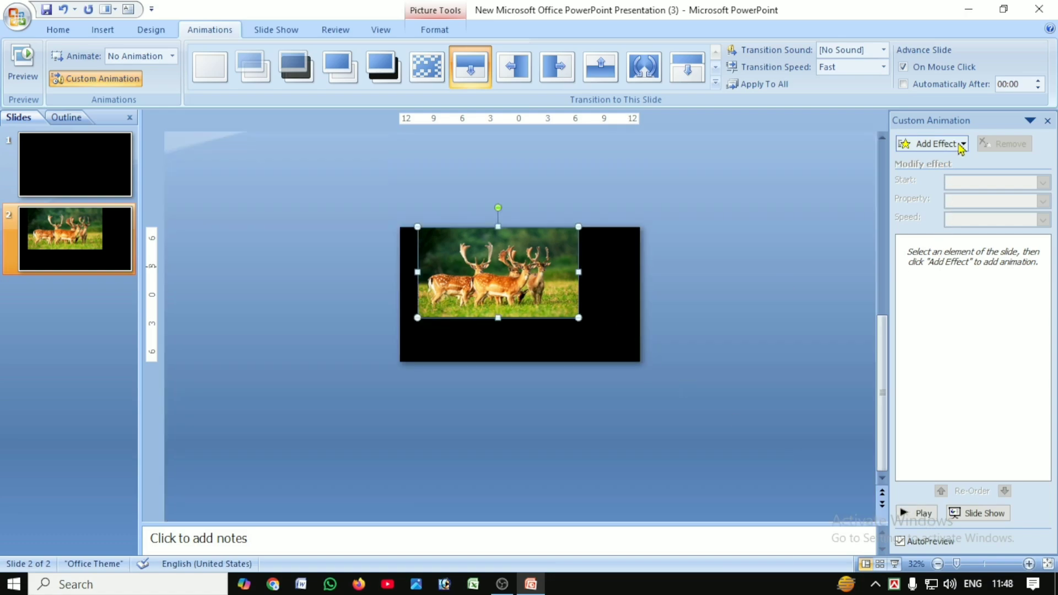
{"action": "left_click", "coordinate": [962, 145]}
{"action": "mouse_move", "coordinate": [956, 198]}
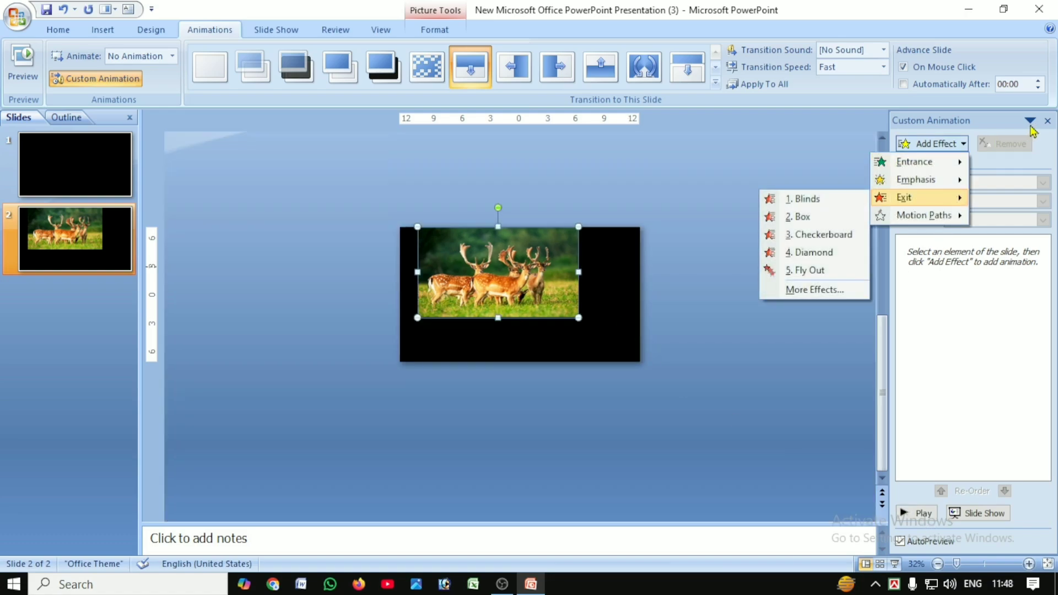
{"action": "left_click", "coordinate": [561, 263]}
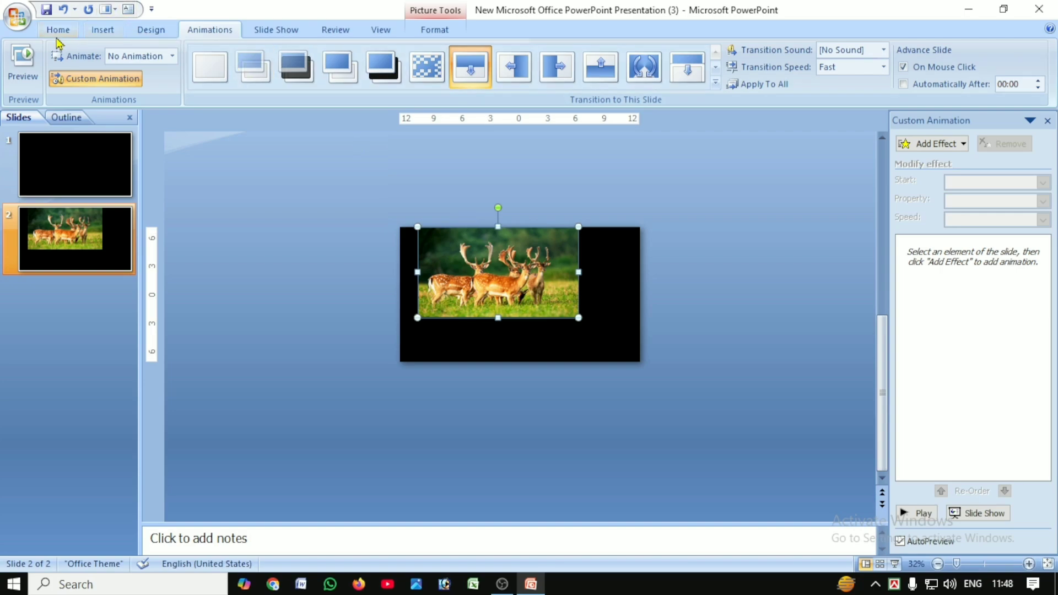
- Undo the transition and resizing edits to return to the small cropped deer picture on slide 2
{"action": "left_click", "coordinate": [62, 10]}
{"action": "left_click", "coordinate": [62, 10]}
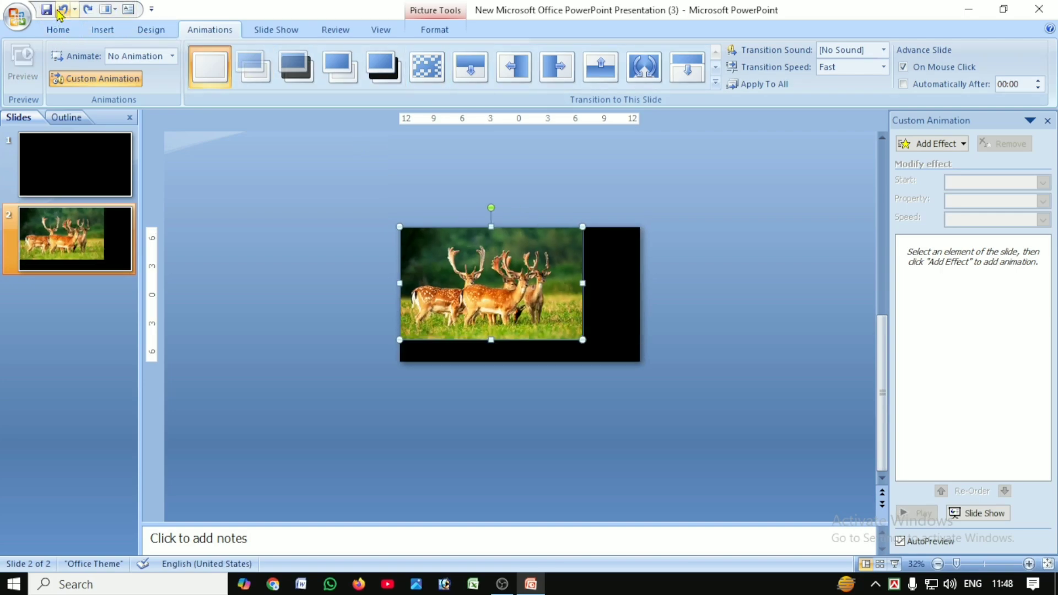
{"action": "left_click", "coordinate": [61, 10]}
{"action": "left_click", "coordinate": [61, 10]}
{"action": "left_click", "coordinate": [62, 10]}
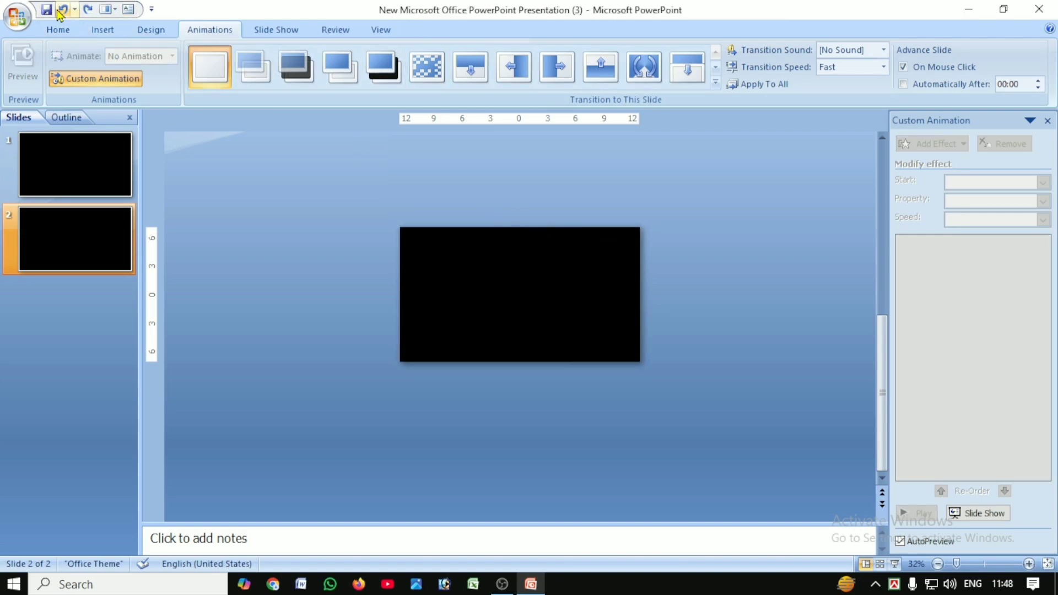
{"action": "left_click", "coordinate": [87, 10]}
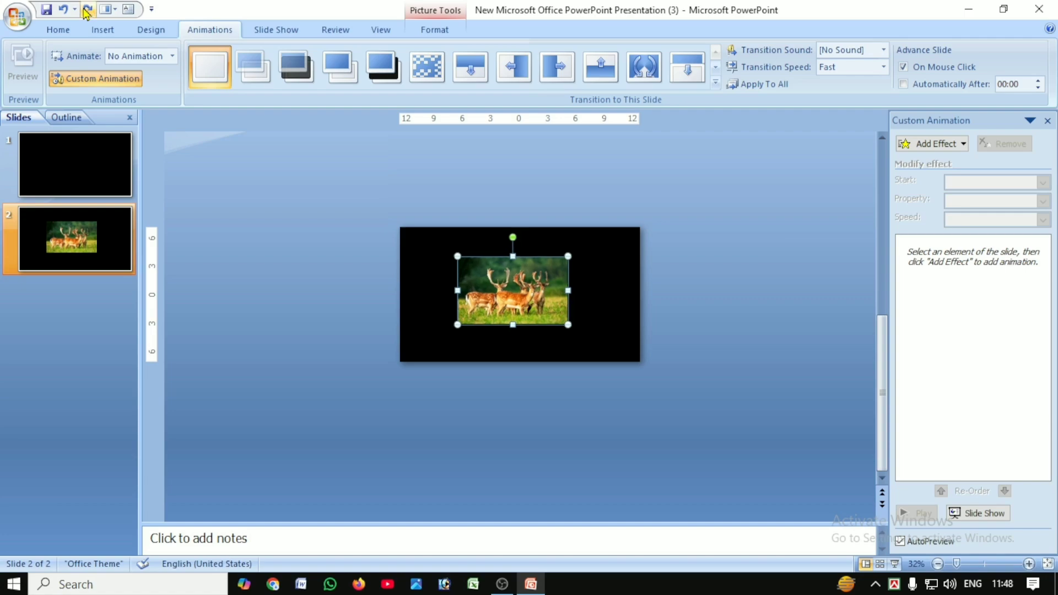
- Place the deer picture in the slide's upper-left corner and enlarge it to about two thirds of the slide's width
{"action": "mouse_move", "coordinate": [527, 306]}
{"action": "left_mouse_down"}
{"action": "mouse_move", "coordinate": [483, 277]}
{"action": "mouse_move", "coordinate": [593, 345]}
{"action": "mouse_move", "coordinate": [522, 290]}
{"action": "left_mouse_up"}
{"action": "left_click", "coordinate": [687, 252]}
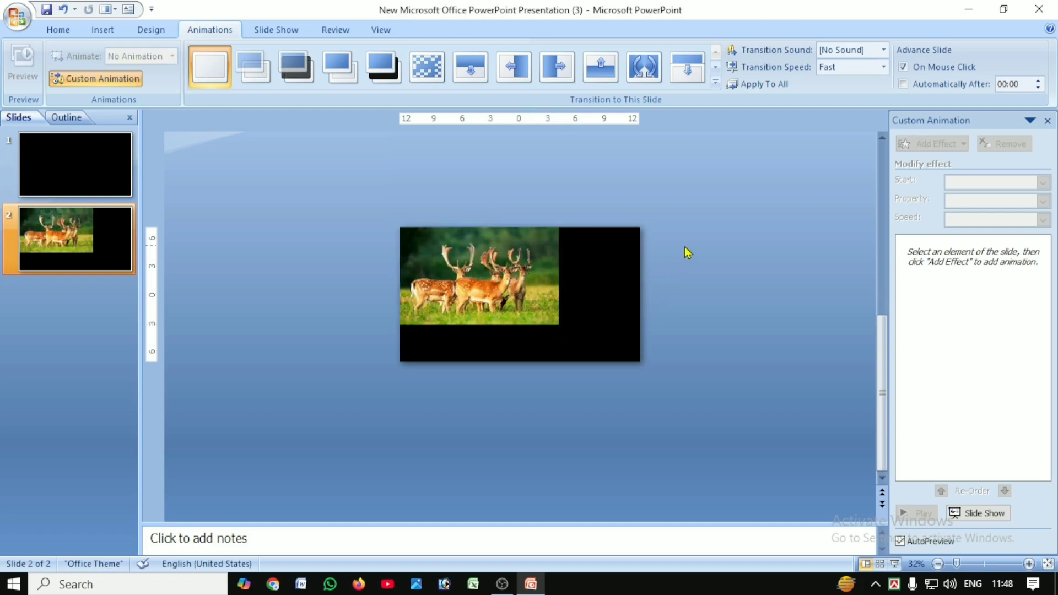
{"action": "left_click", "coordinate": [502, 278]}
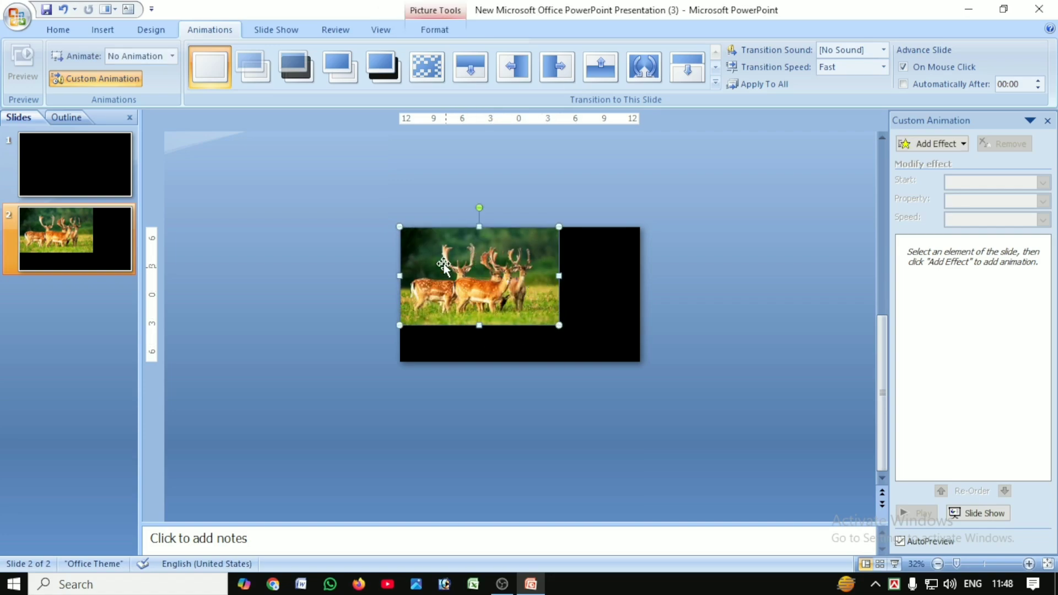
{"action": "left_click", "coordinate": [483, 352]}
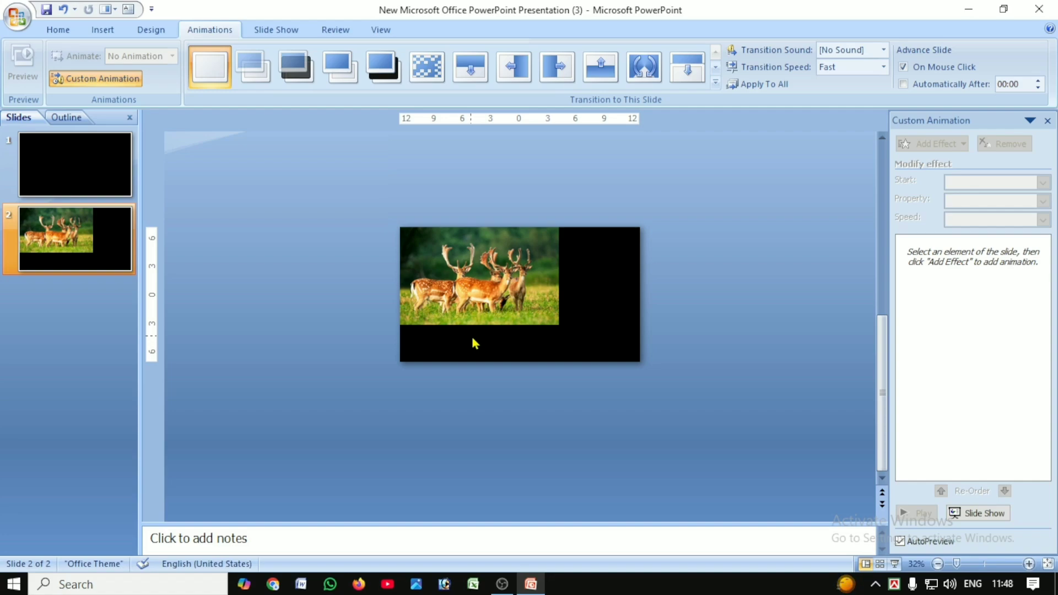
- Insert a text box in the black area below the deer picture and set its font colour to white
{"action": "left_click", "coordinate": [98, 32]}
{"action": "left_click", "coordinate": [357, 68]}
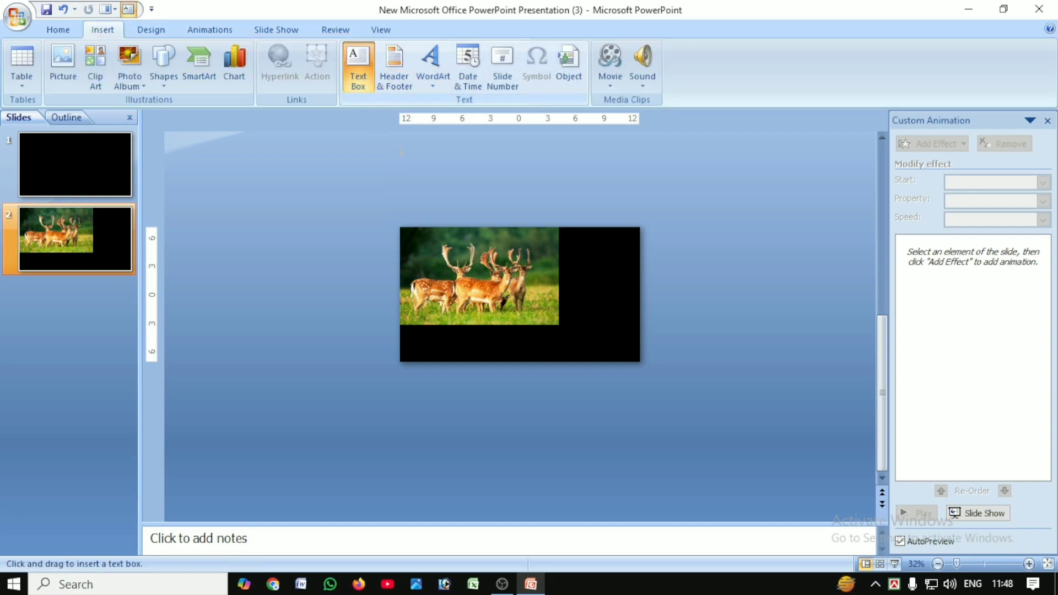
{"action": "left_click", "coordinate": [434, 346]}
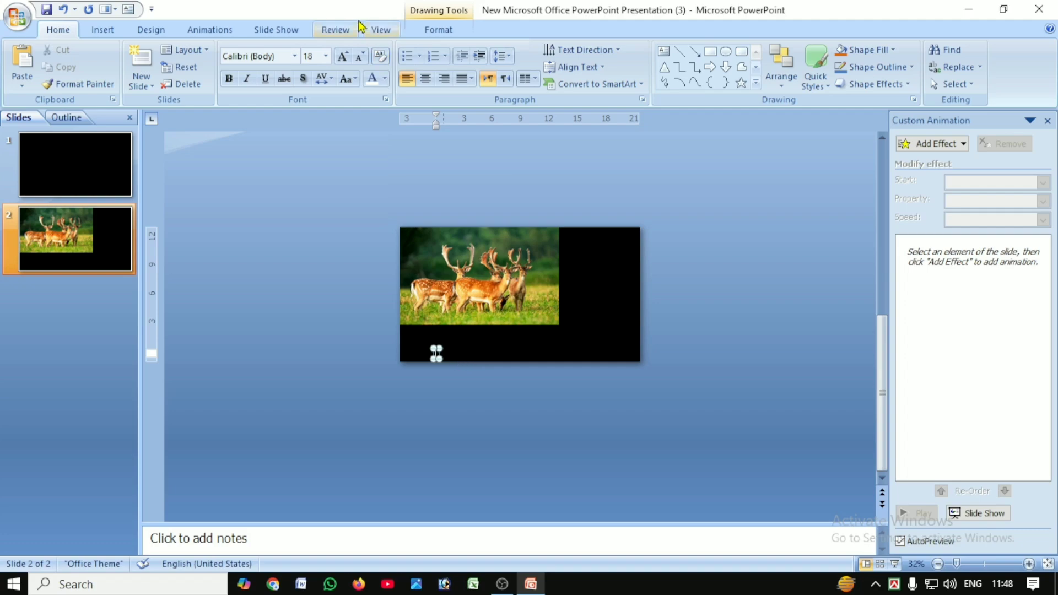
{"action": "left_click", "coordinate": [385, 79]}
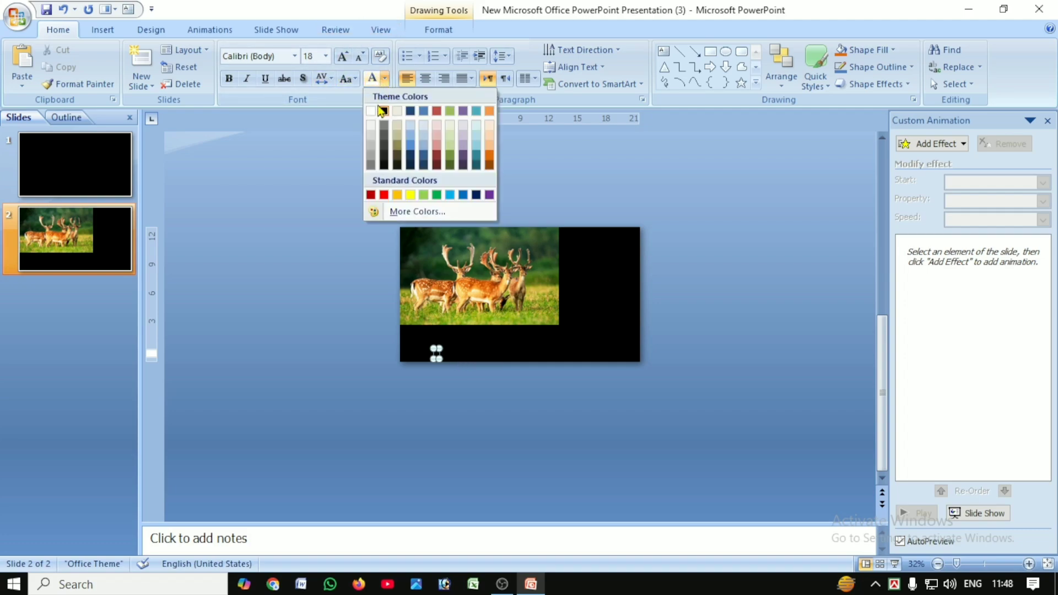
{"action": "left_click", "coordinate": [371, 111]}
- Set the new text box's font to SutonnyMJ
{"action": "left_click", "coordinate": [291, 60]}
{"action": "left_click", "coordinate": [295, 58]}
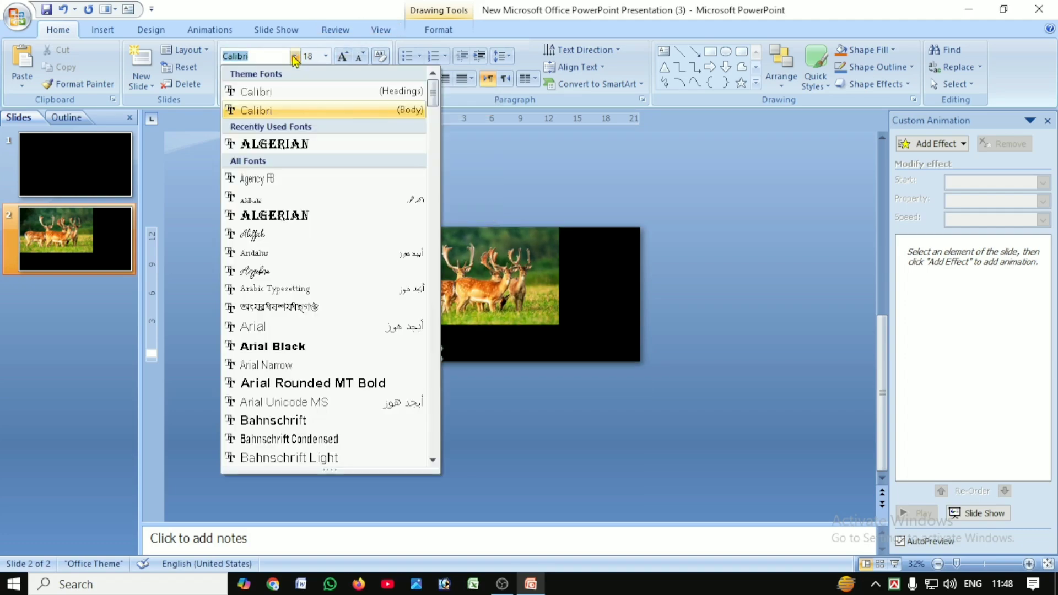
{"action": "scroll", "coordinate": [354, 160], "scroll_direction": "down", "scroll_amount": 20}
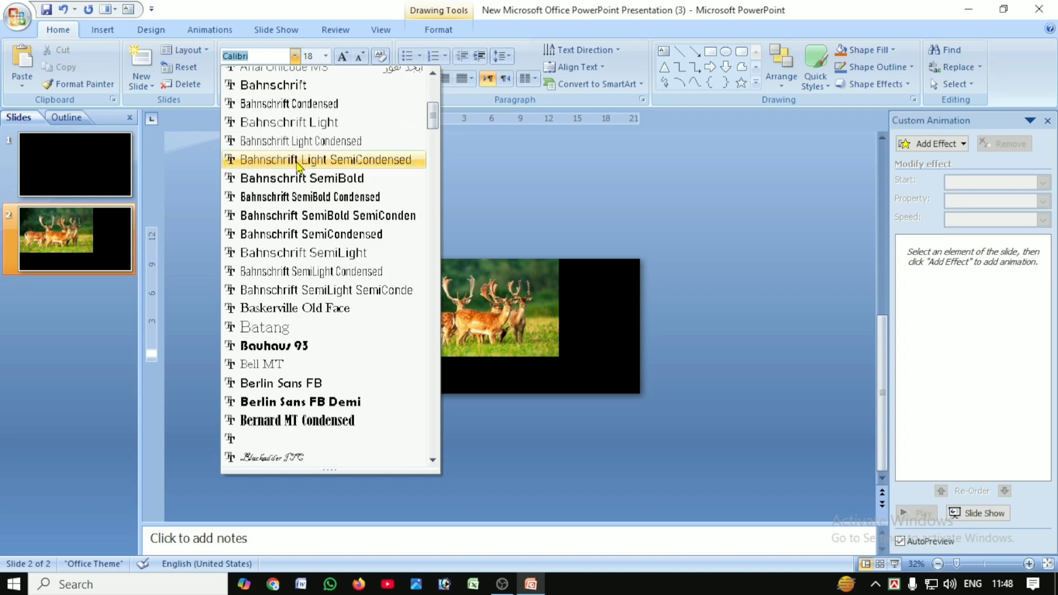
{"action": "scroll", "coordinate": [330, 229], "scroll_direction": "down", "scroll_amount": 20}
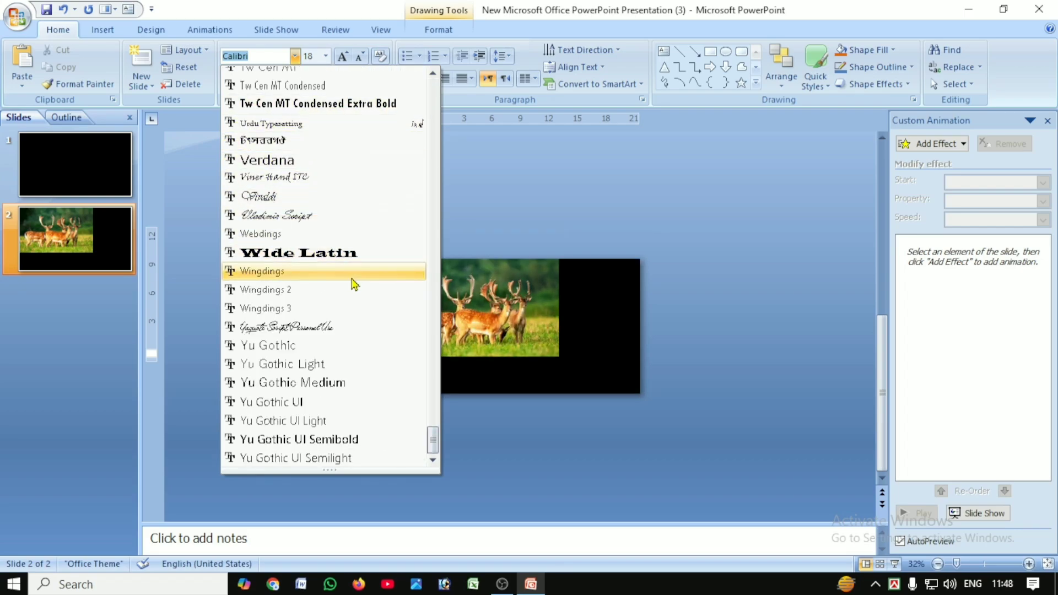
{"action": "scroll", "coordinate": [314, 330], "scroll_direction": "up", "scroll_amount": 9}
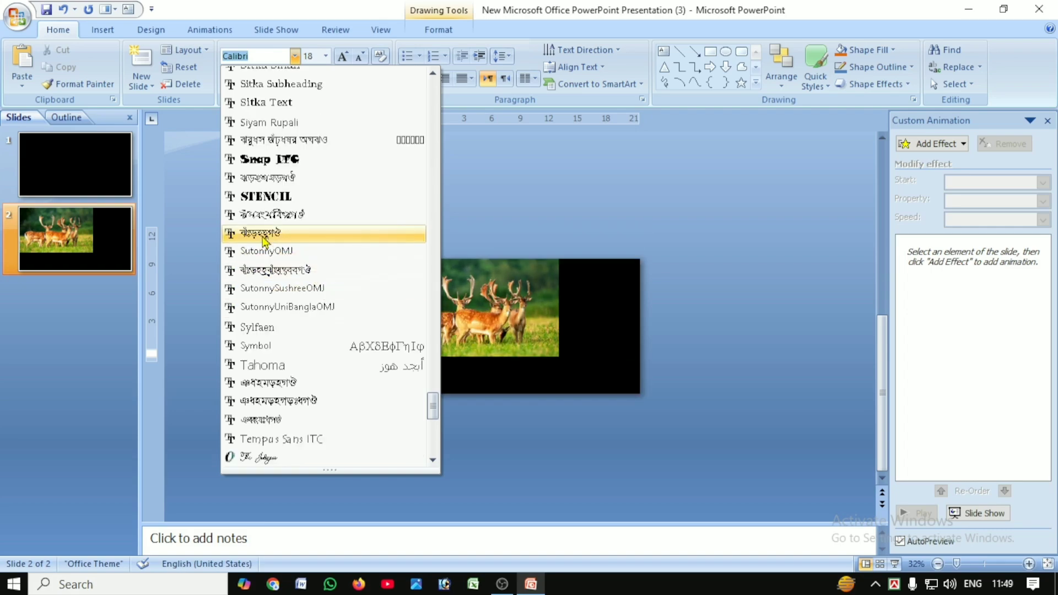
{"action": "left_click", "coordinate": [287, 233]}
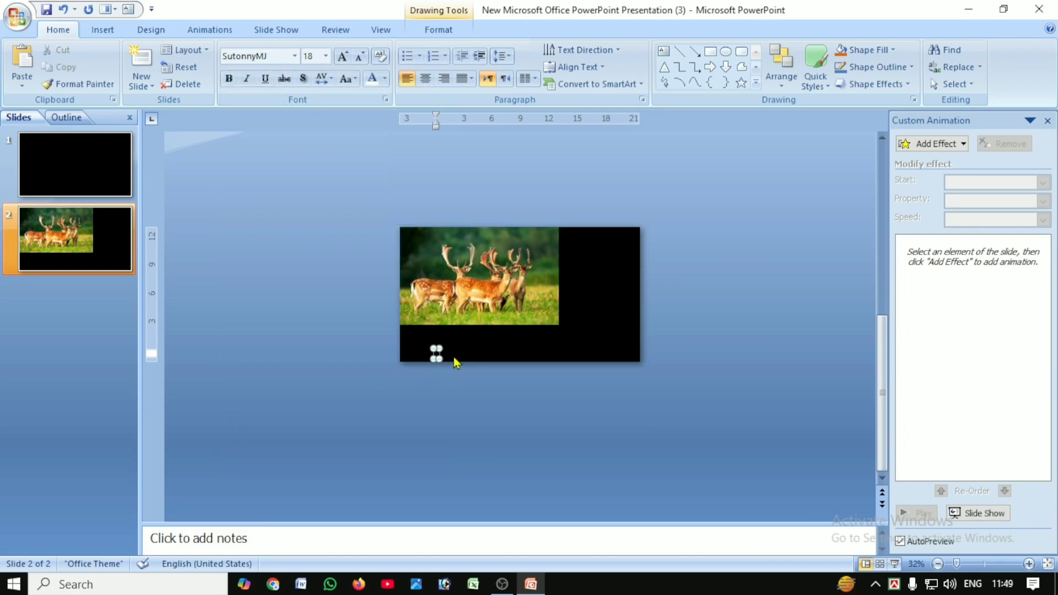